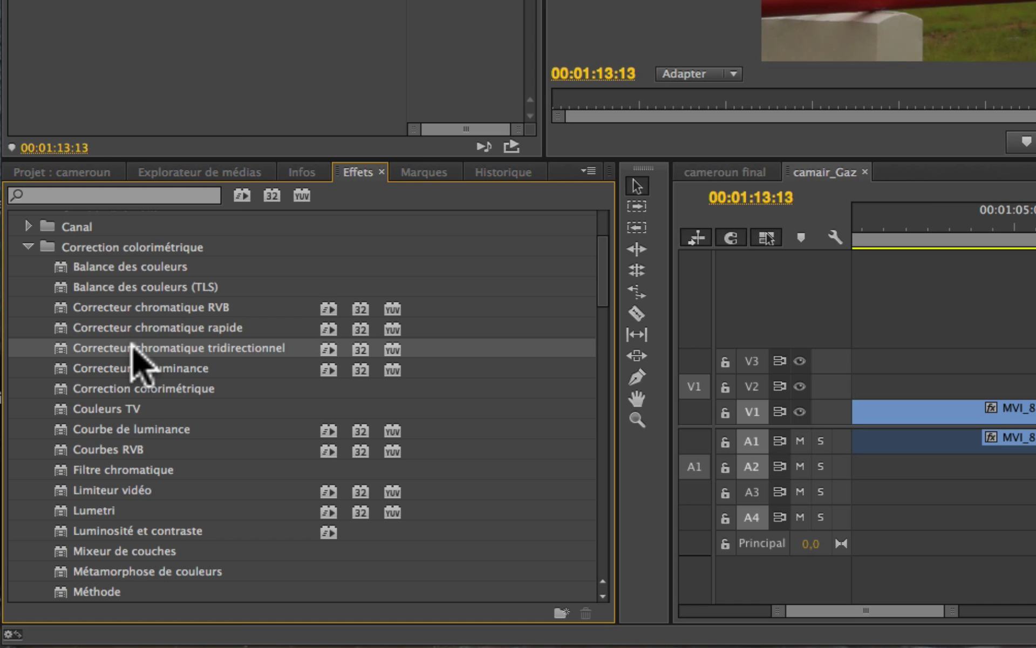
# Apply the Correcteur chromatique tridirectionnel effect to the MVI_8191.mov clip and enlarge its color wheels
pyautogui.click(132, 347)
pyautogui.moveTo(132, 348); pyautogui.dragTo(925, 474)
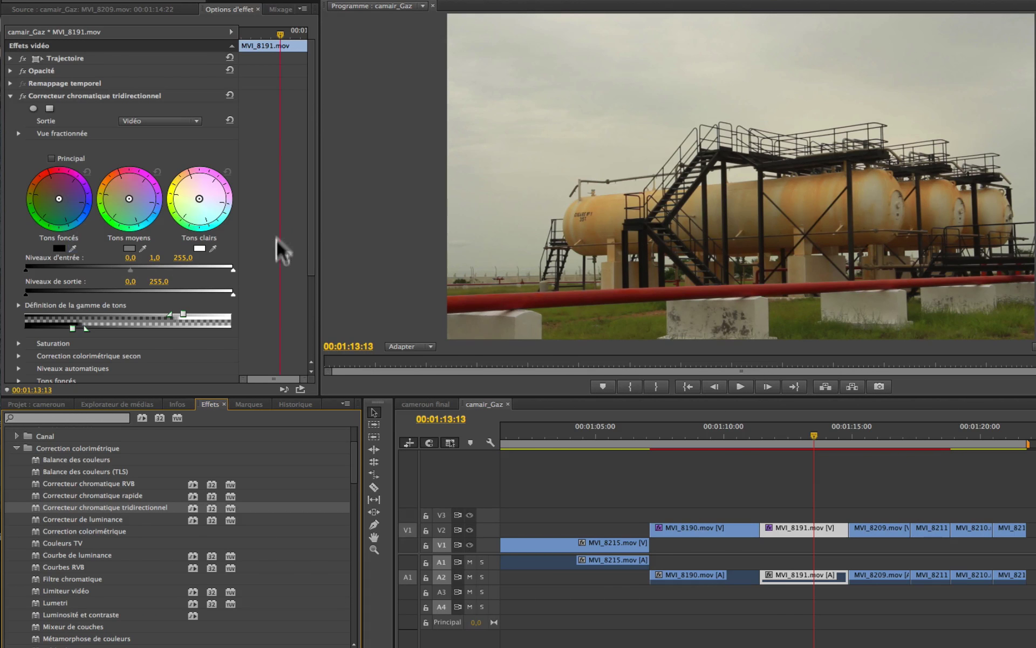
pyautogui.moveTo(321, 207); pyautogui.dragTo(490, 203)
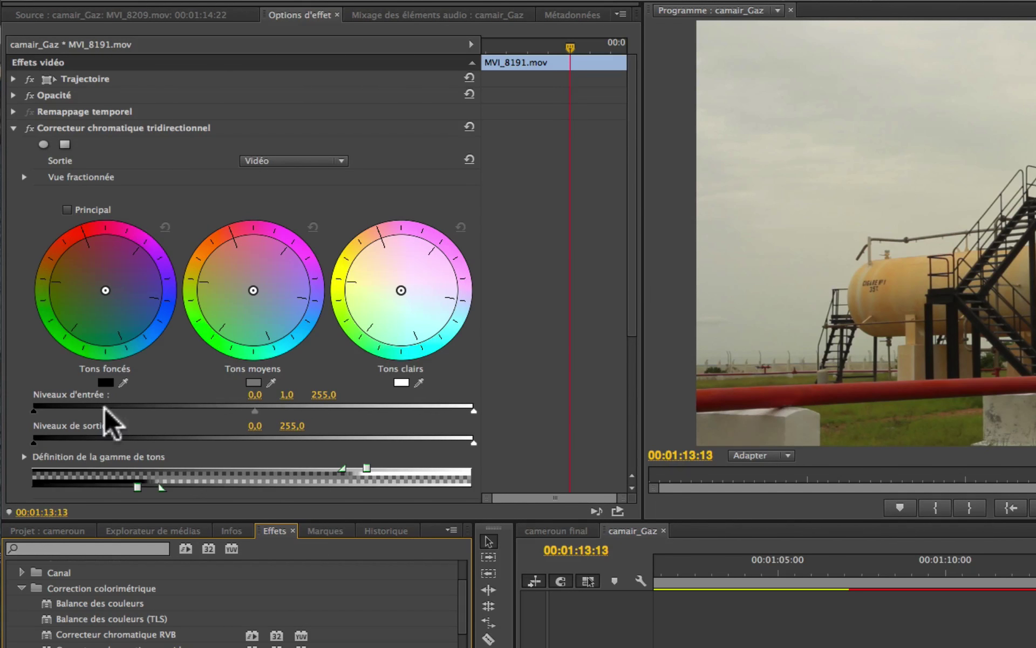
# Examine the saturation and secondary color correction settings of the three-way corrector
pyautogui.scroll(-5, 154, 408)
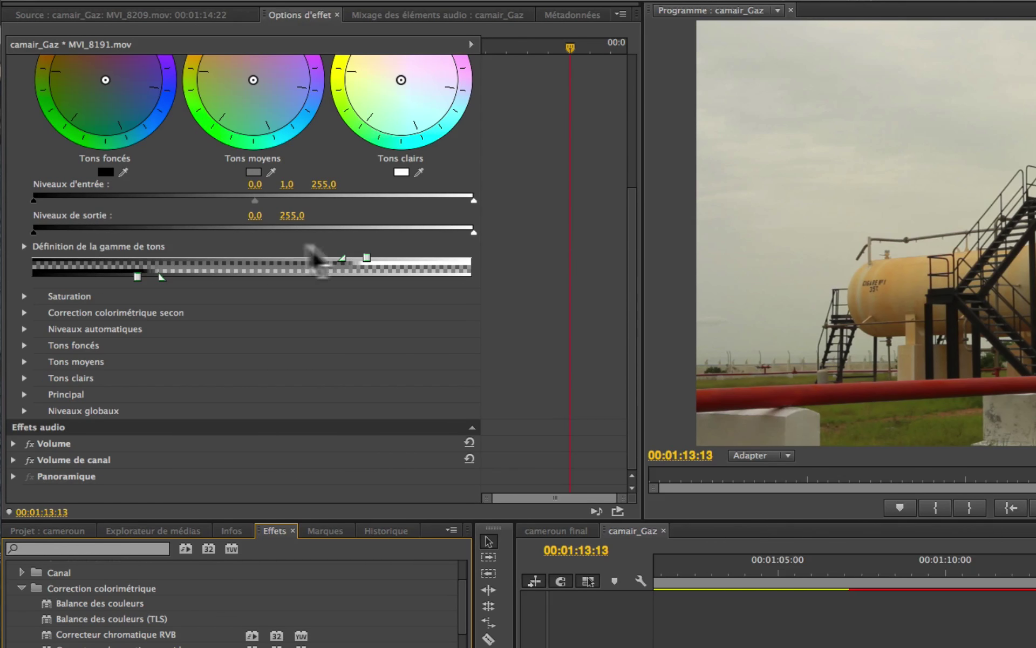
pyautogui.click(24, 296)
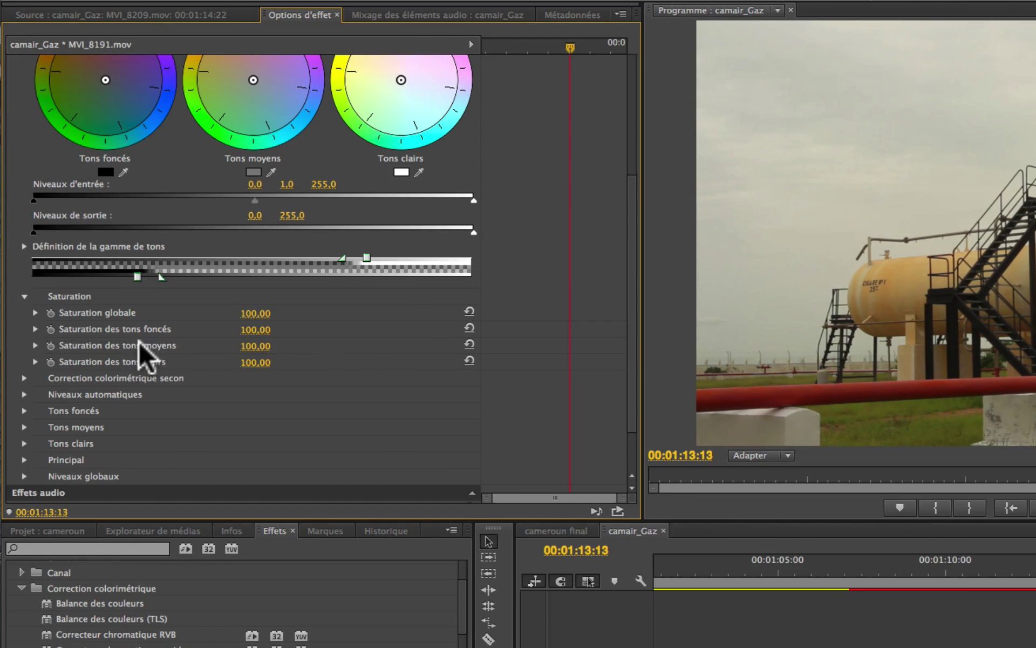
pyautogui.scroll(-3, 39, 477)
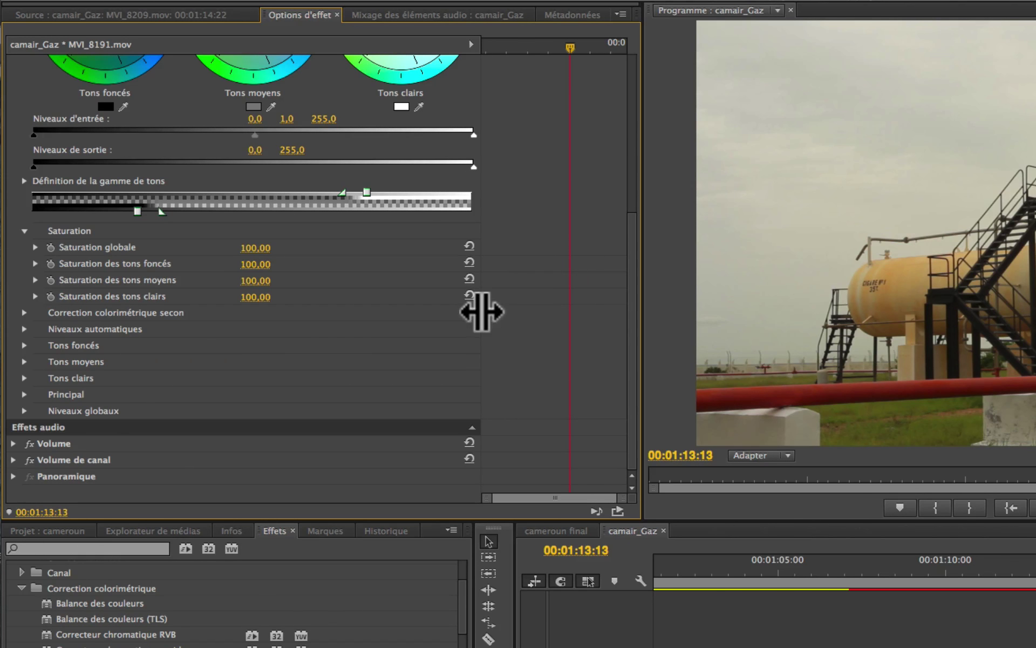
pyautogui.moveTo(481, 308); pyautogui.dragTo(588, 310)
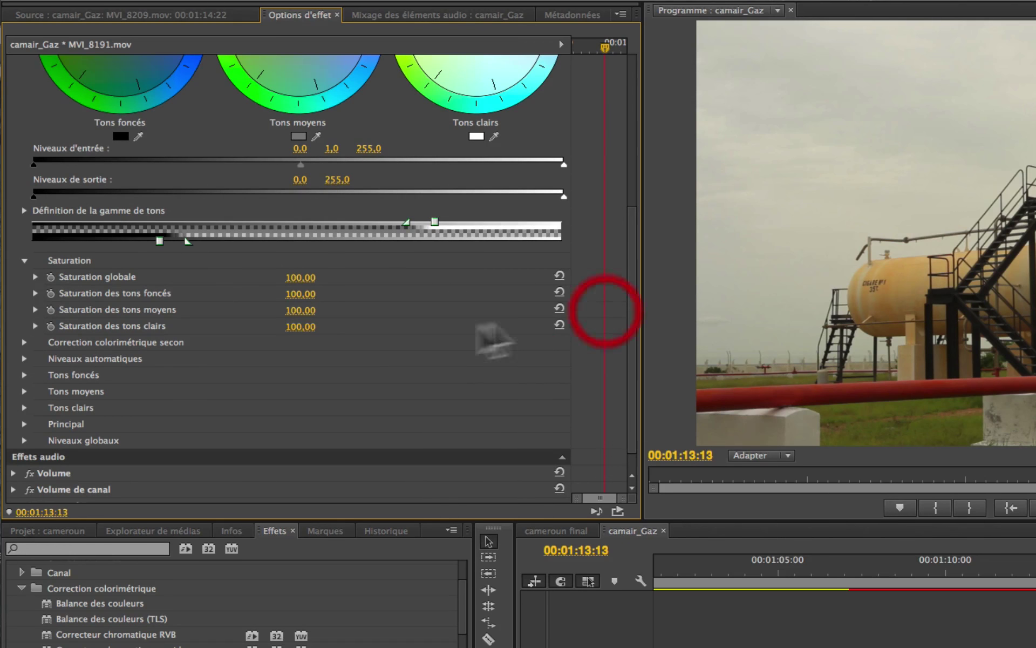
pyautogui.click(24, 342)
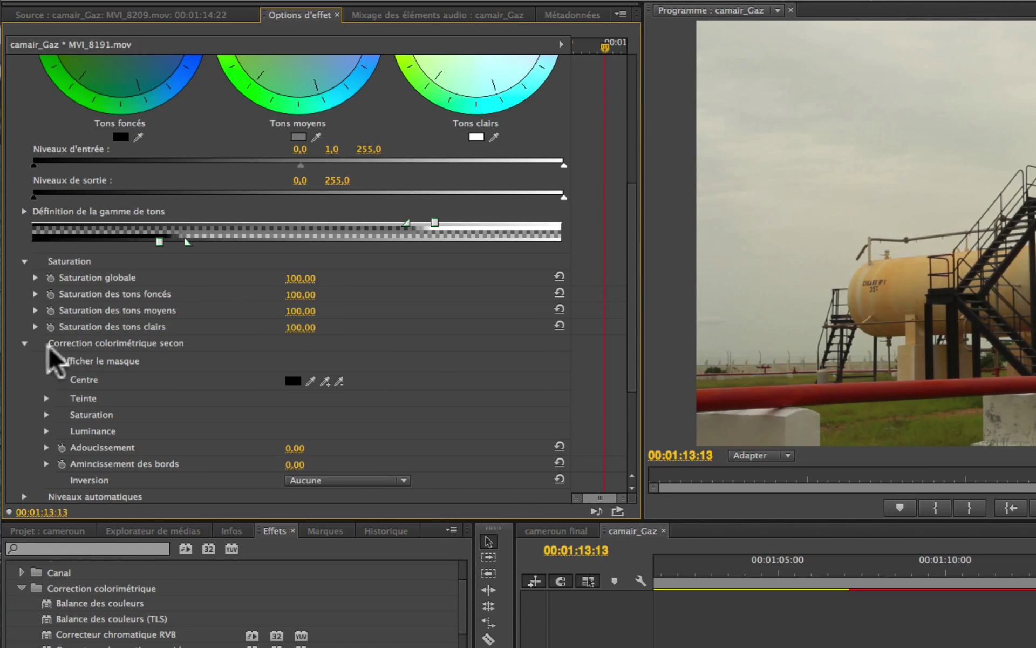
pyautogui.click(24, 343)
pyautogui.scroll(5, 359, 227)
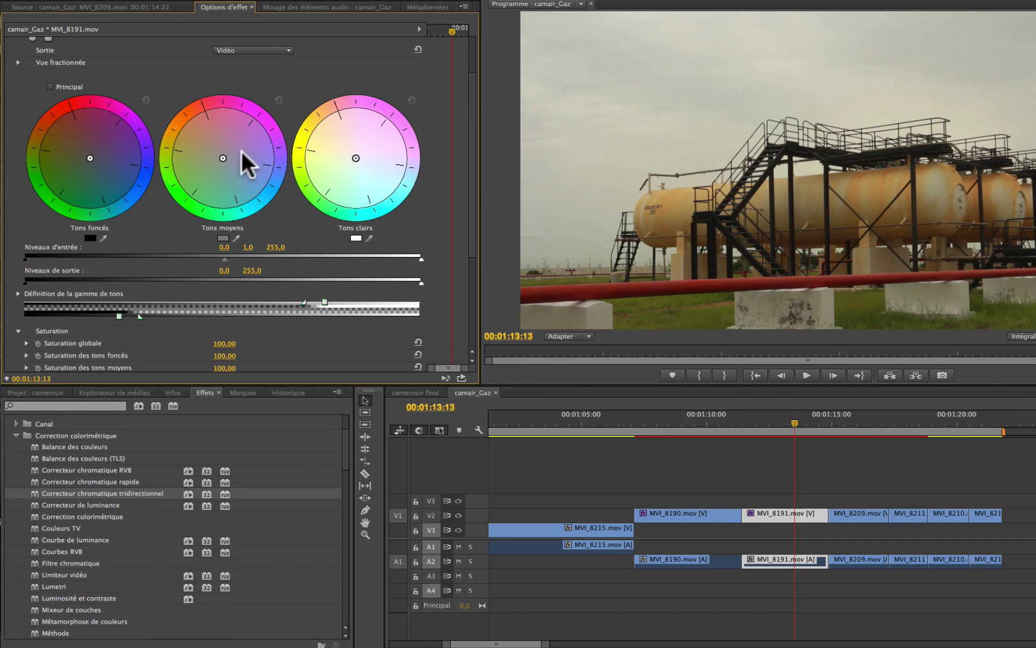
# Try shifting the highlights (Tons clairs) strongly toward blue, save the project, and reset the highlights wheel
pyautogui.click(354, 155)
pyautogui.moveTo(358, 156); pyautogui.dragTo(365, 167)
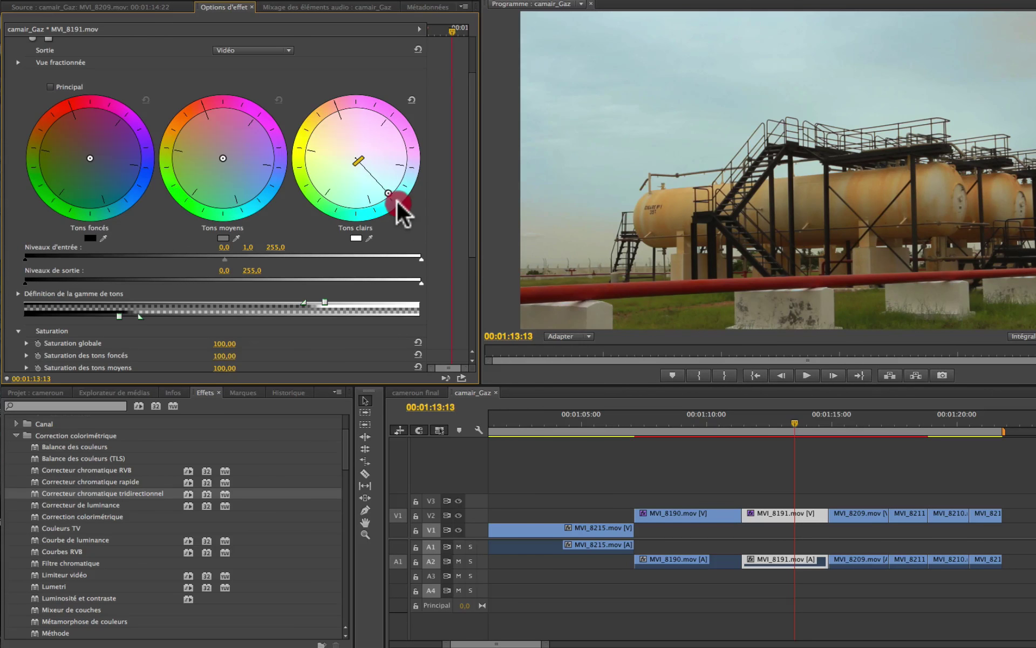
pyautogui.moveTo(397, 200)
pyautogui.mouseDown()
pyautogui.moveTo(343, 210)
pyautogui.moveTo(433, 157)
pyautogui.moveTo(416, 116)
pyautogui.moveTo(261, 104)
pyautogui.moveTo(351, 115)
pyautogui.moveTo(251, 117)
pyautogui.moveTo(235, 182)
pyautogui.moveTo(326, 241)
pyautogui.moveTo(352, 237)
pyautogui.moveTo(405, 169)
pyautogui.moveTo(409, 184)
pyautogui.mouseUp()
pyautogui.click(409, 183)
pyautogui.hotkey('ctrl', 's')
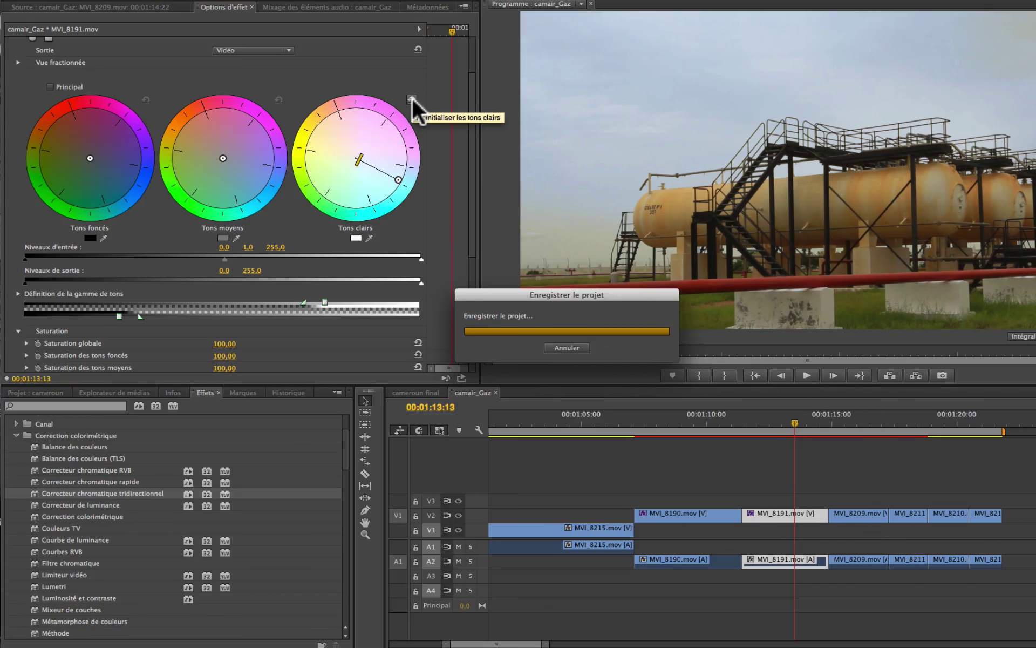
pyautogui.click(412, 99)
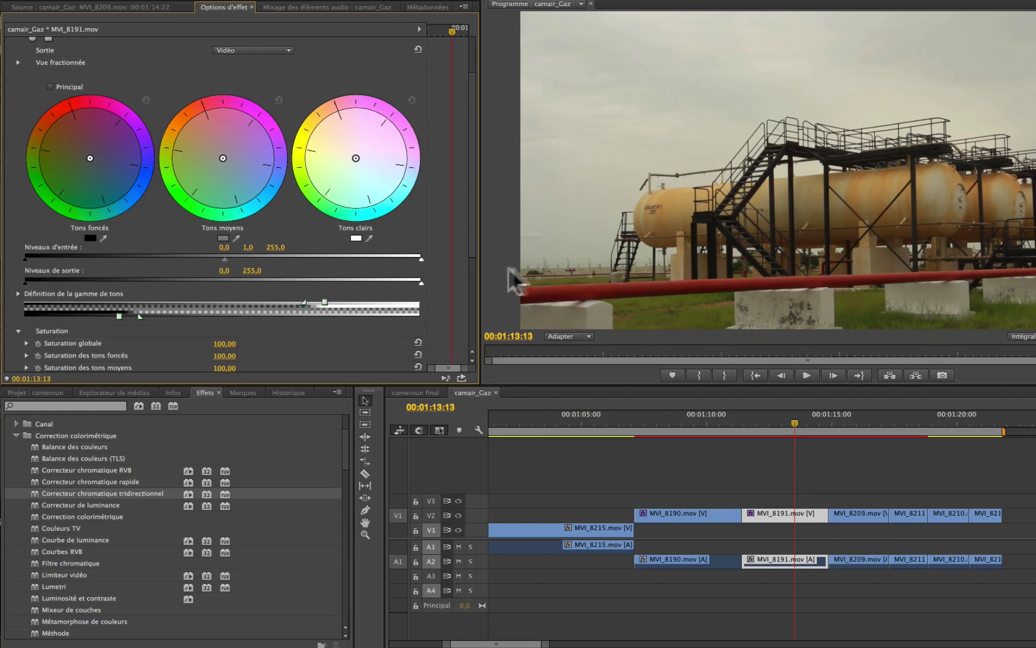
# Sample the concrete block as the highlights reference and the dark metal structure as the shadows reference
pyautogui.click(369, 238)
pyautogui.moveTo(369, 238)
pyautogui.mouseDown()
pyautogui.moveTo(661, 326)
pyautogui.moveTo(565, 305)
pyautogui.mouseUp()
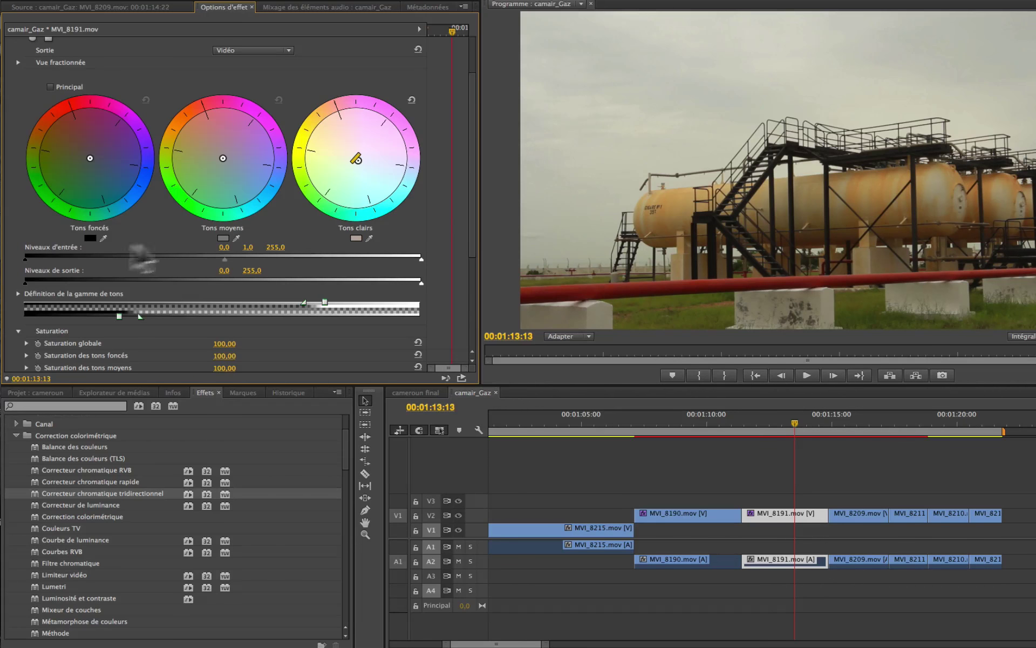
pyautogui.moveTo(103, 238); pyautogui.dragTo(715, 267)
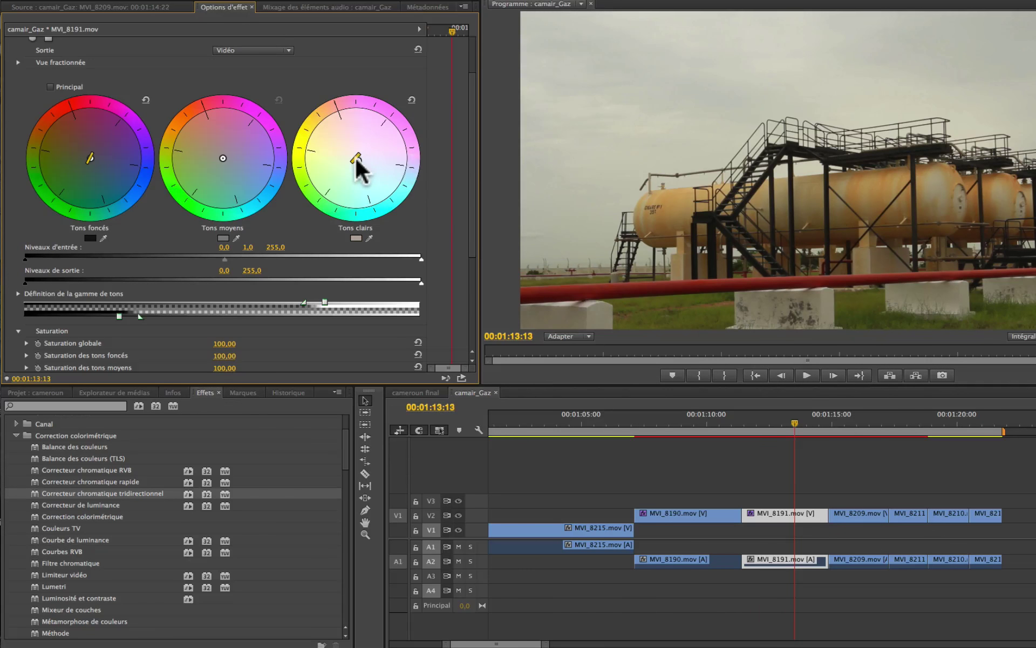
# Shift the highlights (Tons clairs) color balance strongly toward blue-cyan to tint the sky
pyautogui.moveTo(358, 160); pyautogui.dragTo(426, 209)
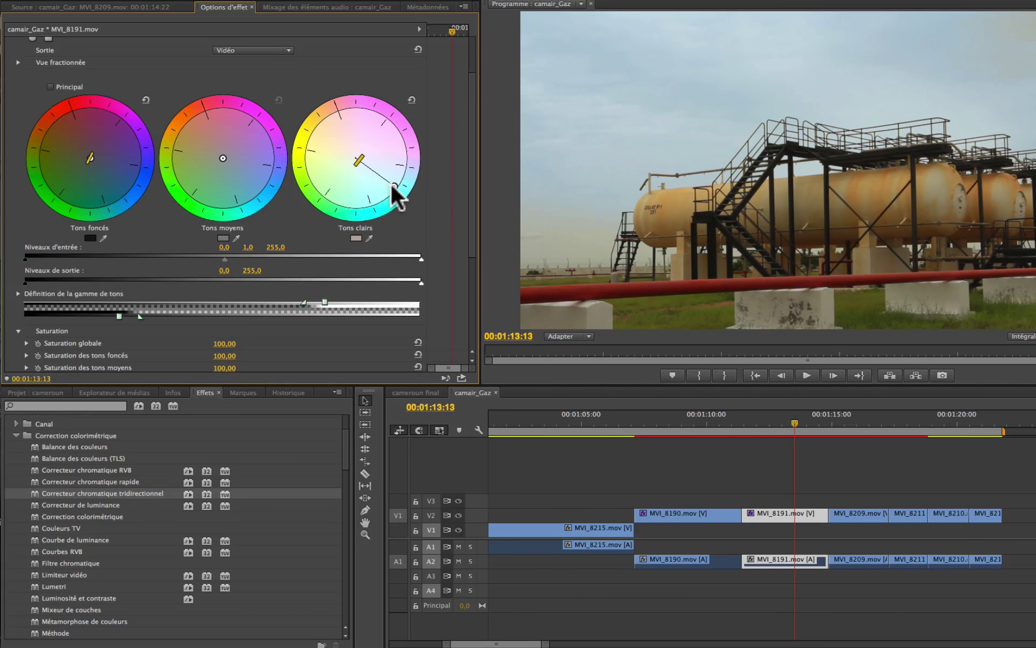
pyautogui.moveTo(391, 185); pyautogui.dragTo(392, 188)
# Set the input levels to 8,0 for black and 1,1 for gray, and the output white level to 212,1
pyautogui.moveTo(26, 258)
pyautogui.mouseDown()
pyautogui.moveTo(79, 261)
pyautogui.moveTo(44, 267)
pyautogui.mouseUp()
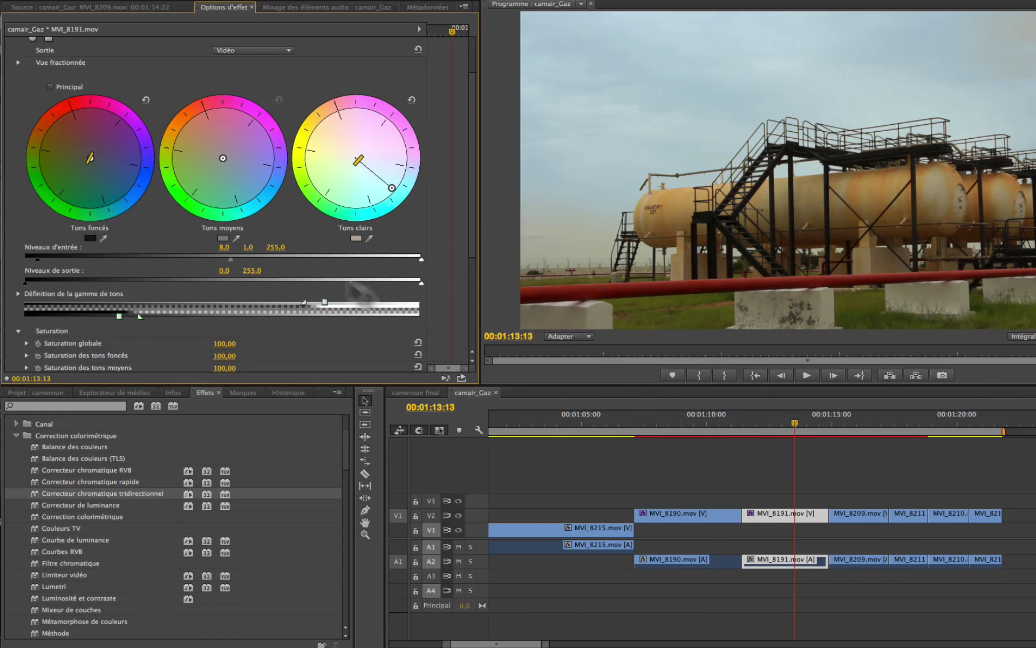
pyautogui.moveTo(218, 257)
pyautogui.mouseDown()
pyautogui.moveTo(204, 257)
pyautogui.moveTo(235, 253)
pyautogui.mouseUp()
pyautogui.moveTo(421, 256)
pyautogui.mouseDown()
pyautogui.moveTo(258, 248)
pyautogui.moveTo(435, 257)
pyautogui.mouseUp()
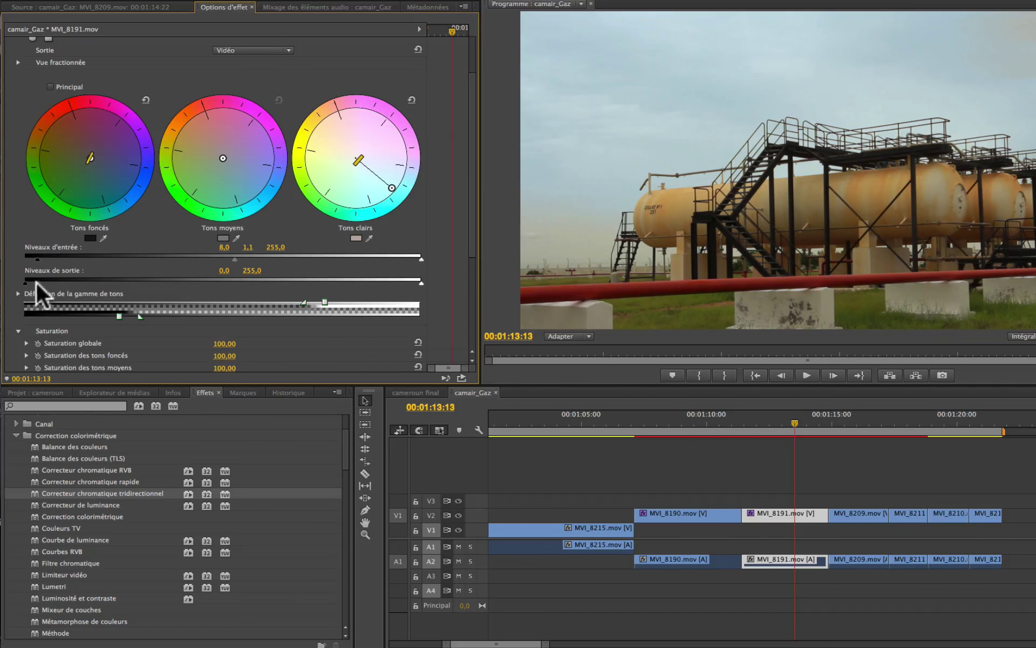
pyautogui.moveTo(419, 281); pyautogui.dragTo(292, 273)
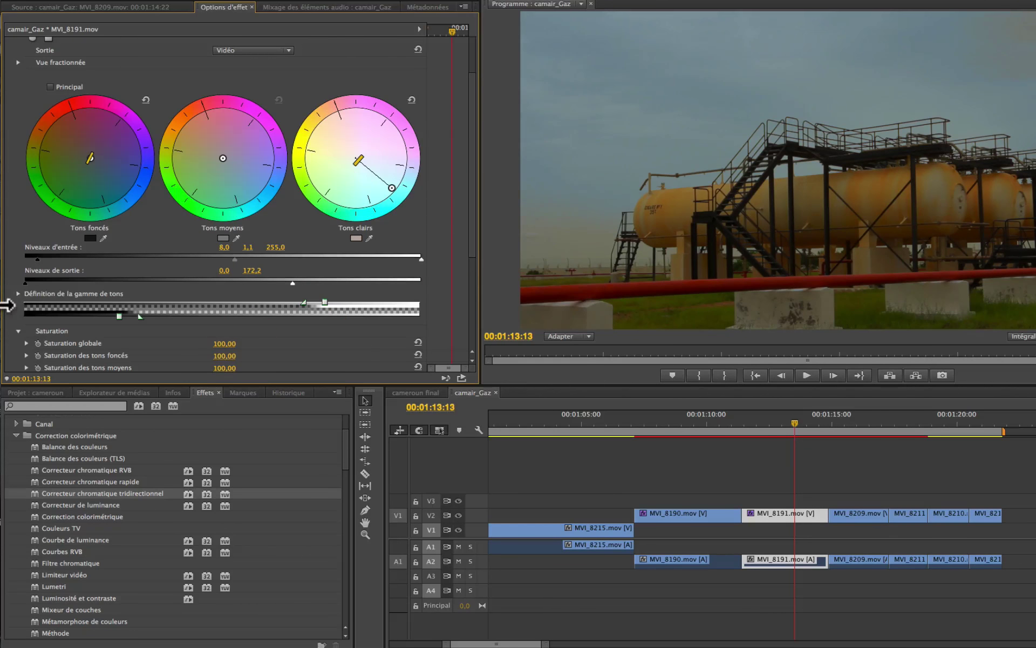
pyautogui.moveTo(23, 280)
pyautogui.mouseDown()
pyautogui.moveTo(120, 289)
pyautogui.moveTo(37, 294)
pyautogui.moveTo(9, 283)
pyautogui.moveTo(19, 274)
pyautogui.mouseUp()
pyautogui.moveTo(290, 283); pyautogui.dragTo(355, 282)
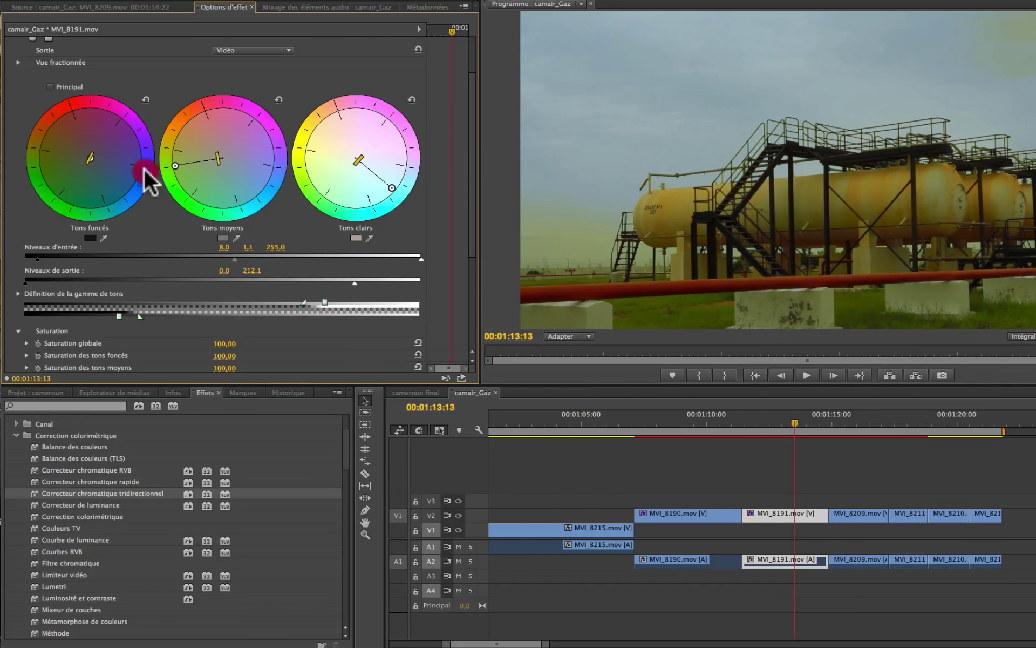
# Shift the midtones (Tons moyens) and shadows (Tons foncés) color balance slightly toward blue
pyautogui.moveTo(143, 167); pyautogui.dragTo(229, 165)
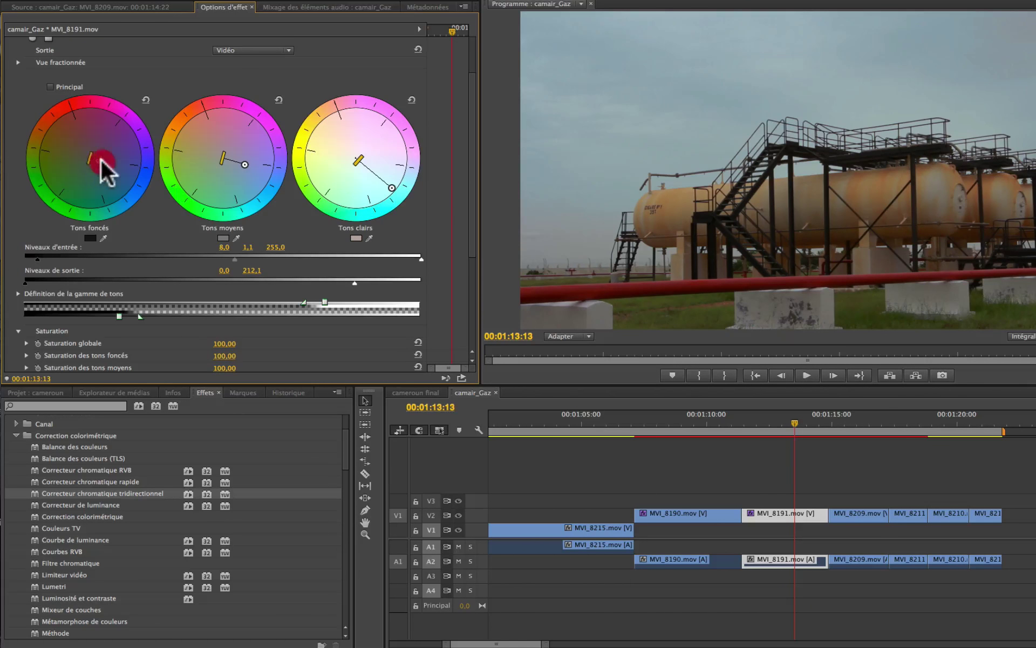
pyautogui.moveTo(77, 215); pyautogui.dragTo(103, 158)
# Set the shadows saturation (Saturation des tons foncés) to about 154,10
pyautogui.scroll(-1, 299, 210)
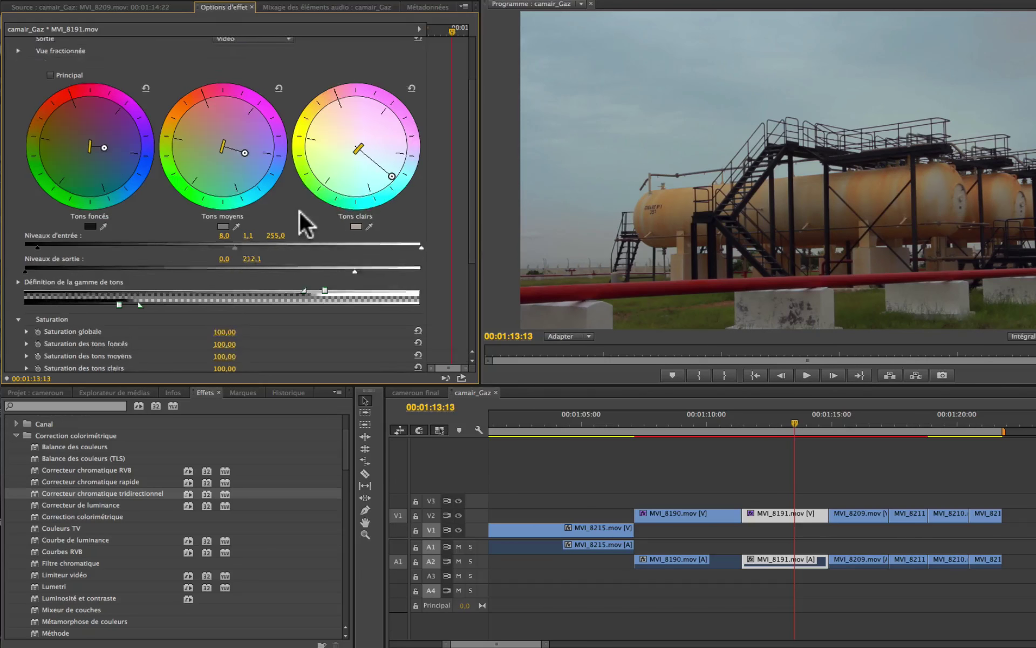
pyautogui.scroll(-5, 299, 210)
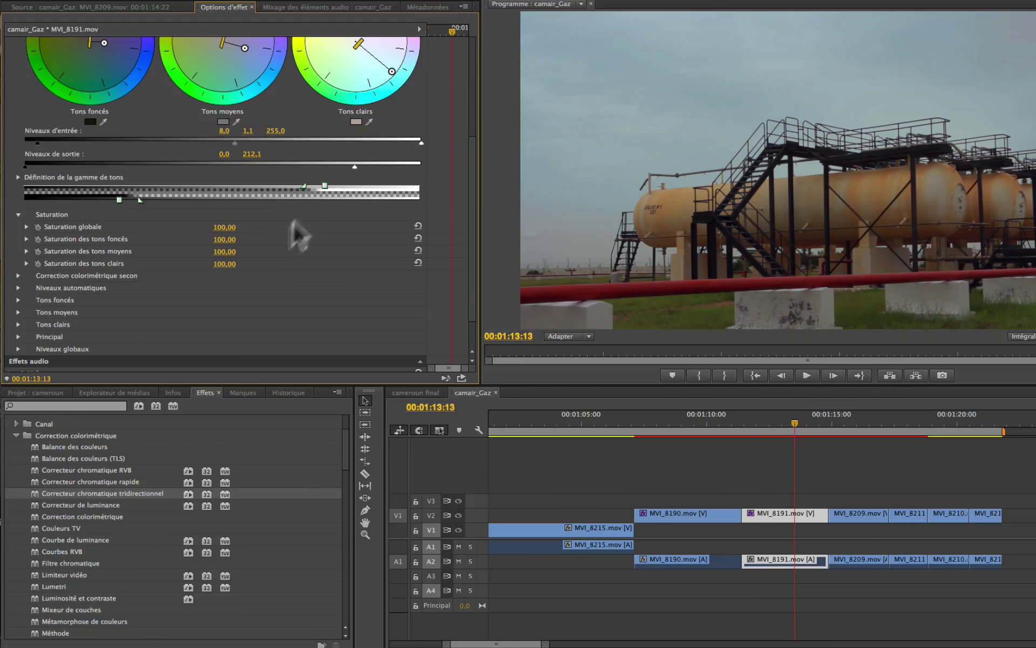
pyautogui.click(27, 239)
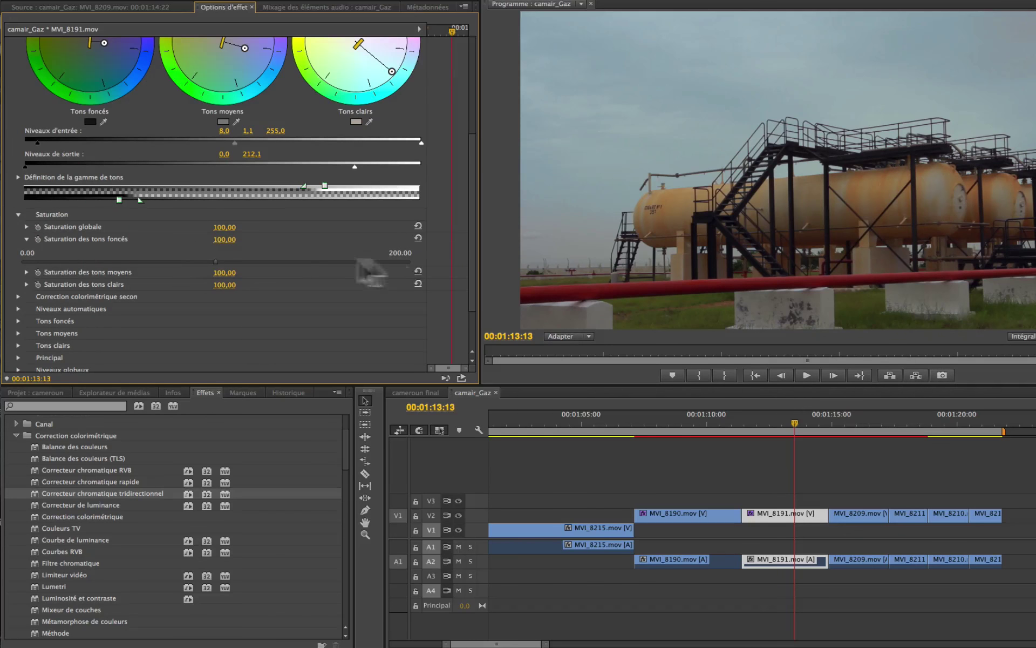
pyautogui.moveTo(394, 256); pyautogui.dragTo(50, 276)
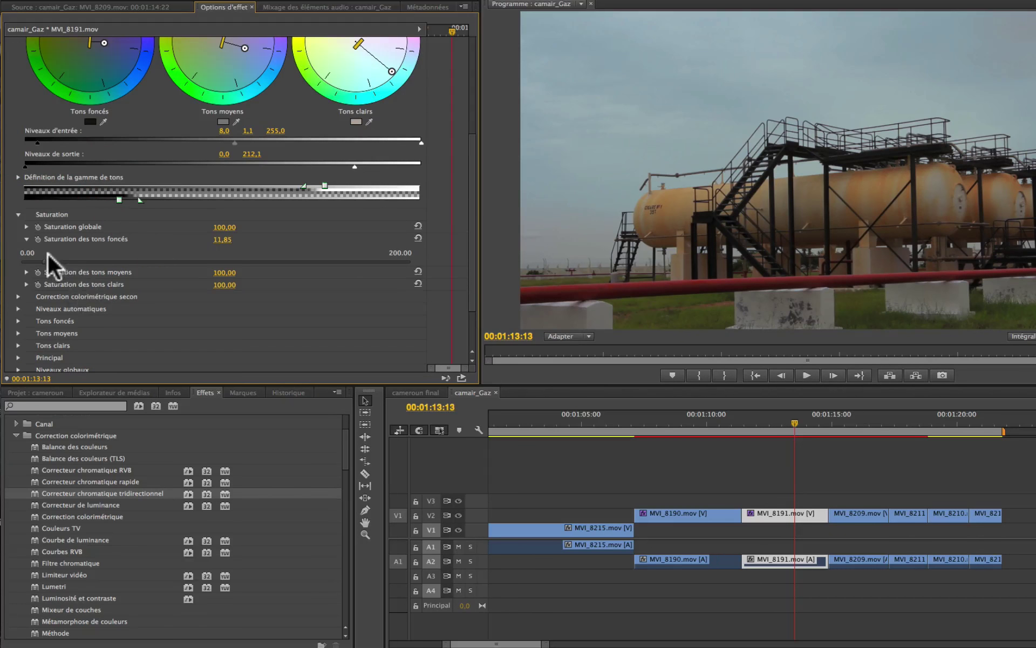
pyautogui.moveTo(43, 257); pyautogui.dragTo(368, 257)
# Set the midtones saturation to about 104,26 and the highlights saturation to about 165,05
pyautogui.click(24, 271)
pyautogui.moveTo(51, 295)
pyautogui.mouseDown()
pyautogui.moveTo(508, 293)
pyautogui.moveTo(63, 219)
pyautogui.moveTo(335, 319)
pyautogui.moveTo(429, 316)
pyautogui.mouseUp()
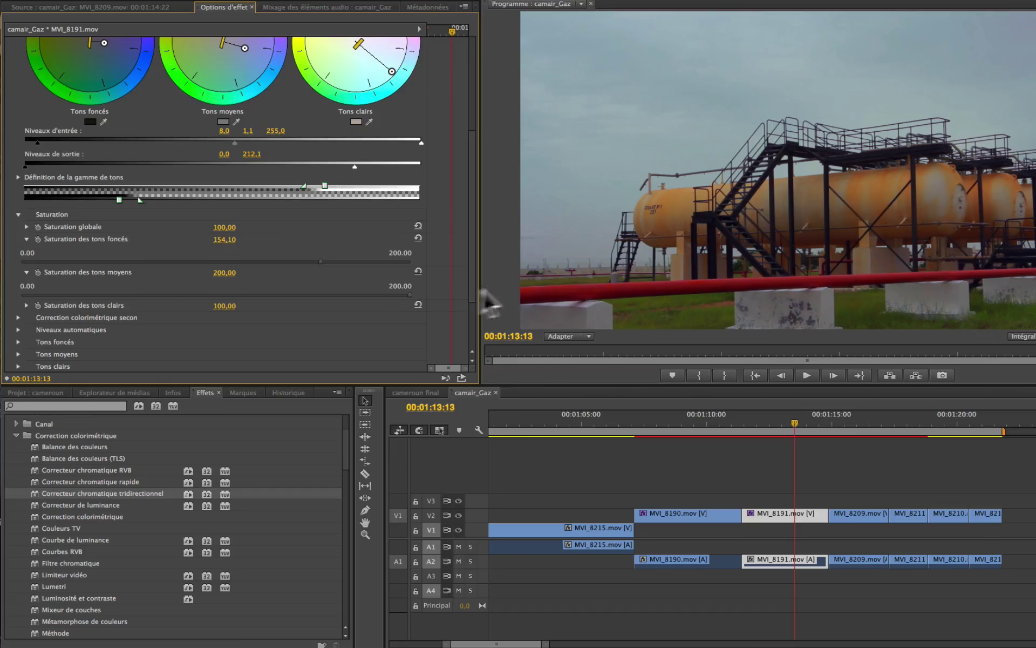
pyautogui.moveTo(407, 292); pyautogui.dragTo(17, 296)
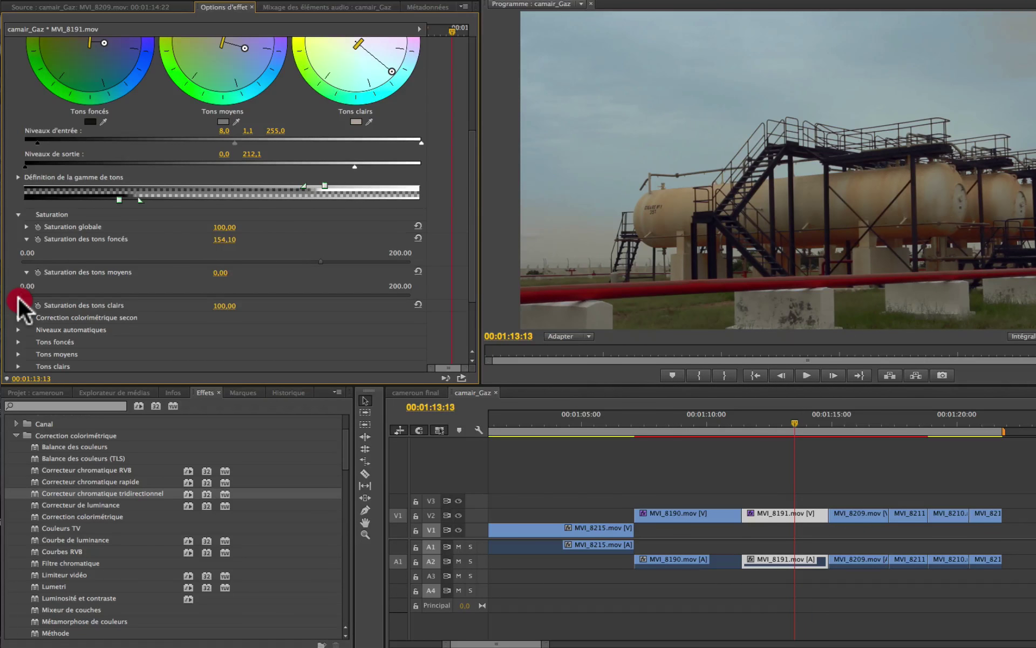
pyautogui.click(296, 294)
pyautogui.moveTo(212, 313); pyautogui.dragTo(222, 306)
pyautogui.click(26, 305)
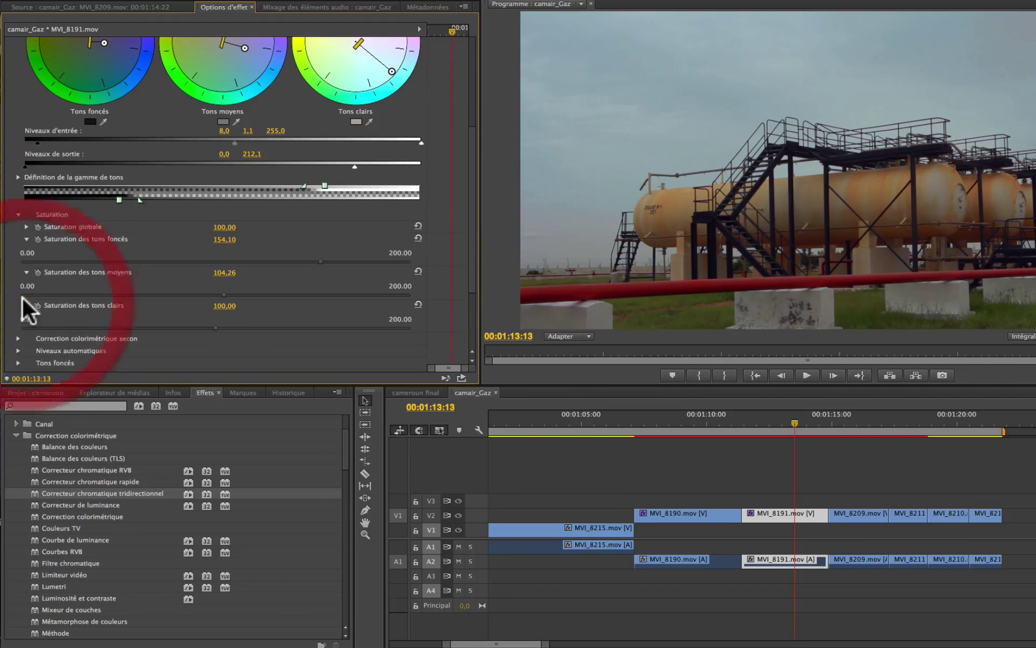
pyautogui.moveTo(216, 325); pyautogui.dragTo(394, 323)
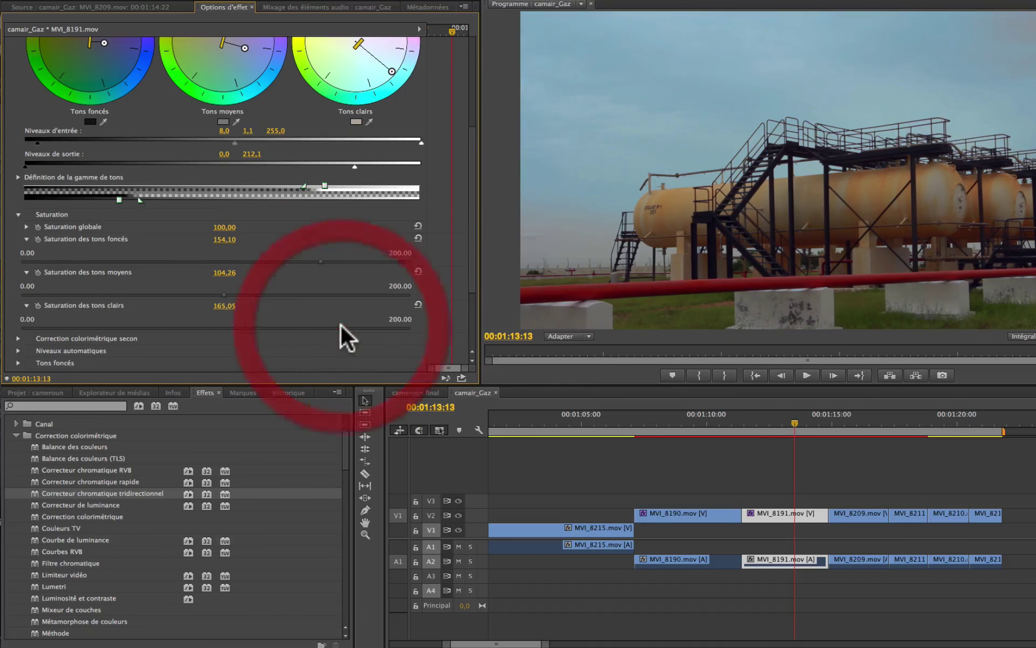
# Set the Principal balance gain (Gain de la balance étalon) to 100,00 and the balance angle to 77,0°
pyautogui.scroll(-4, 203, 312)
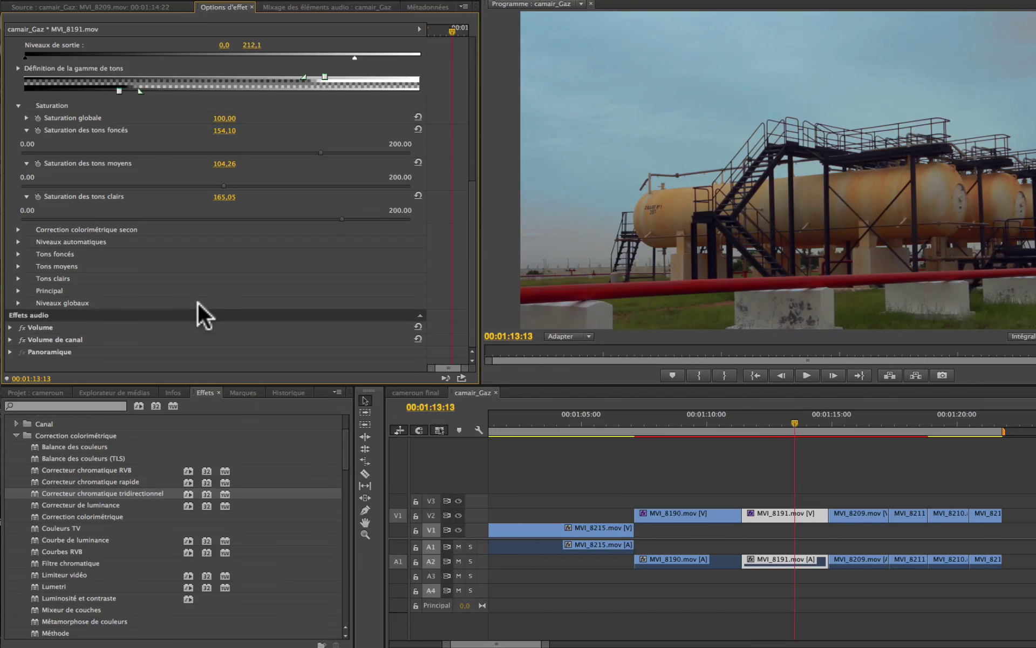
pyautogui.scroll(10, 141, 202)
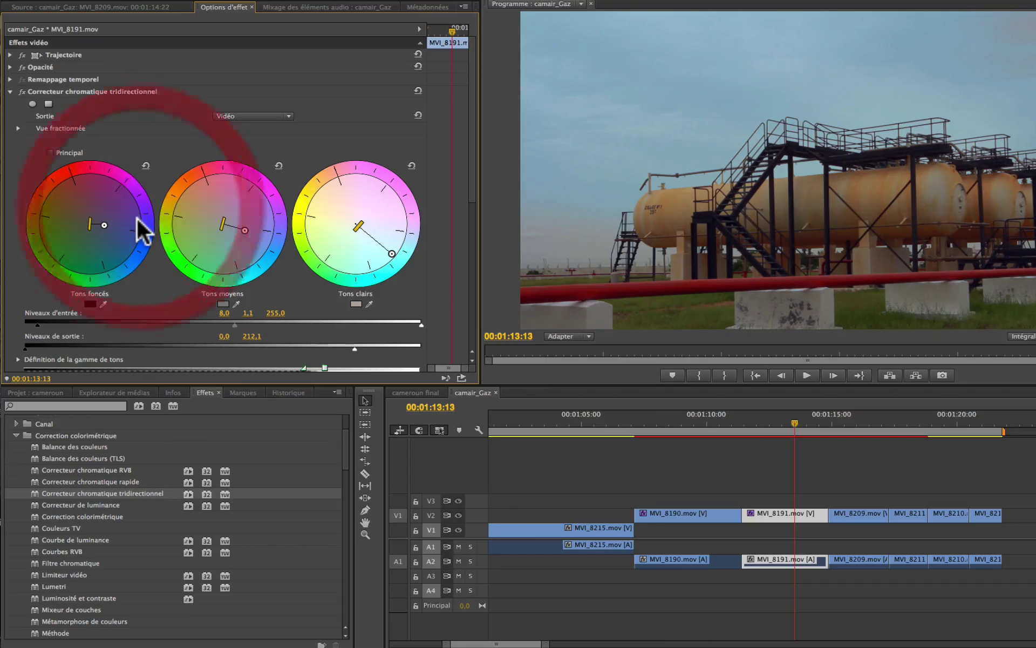
pyautogui.scroll(-10, 136, 218)
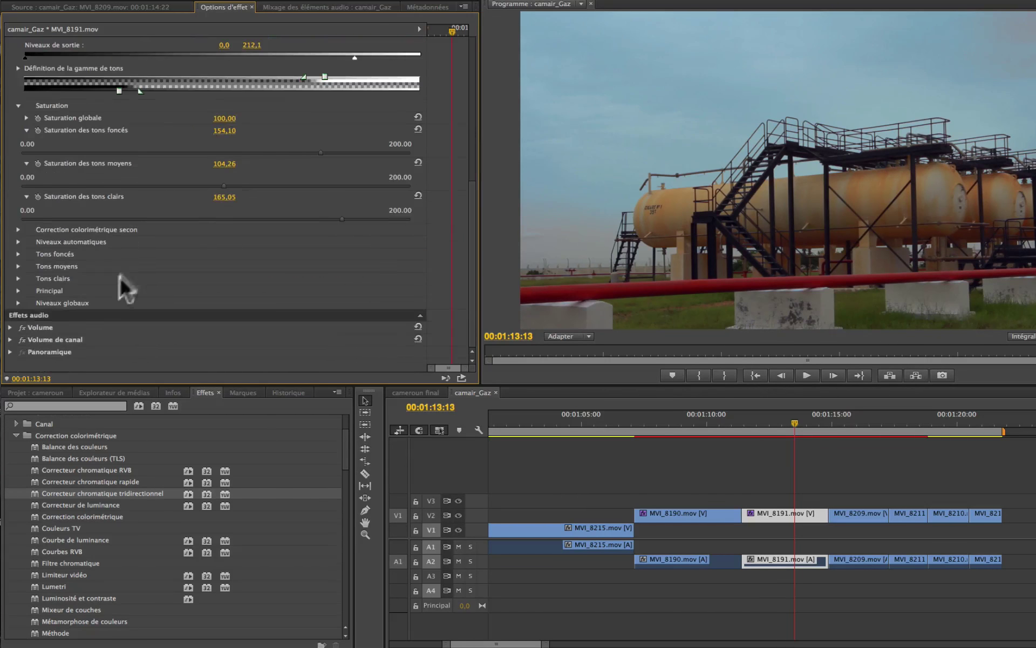
pyautogui.click(17, 290)
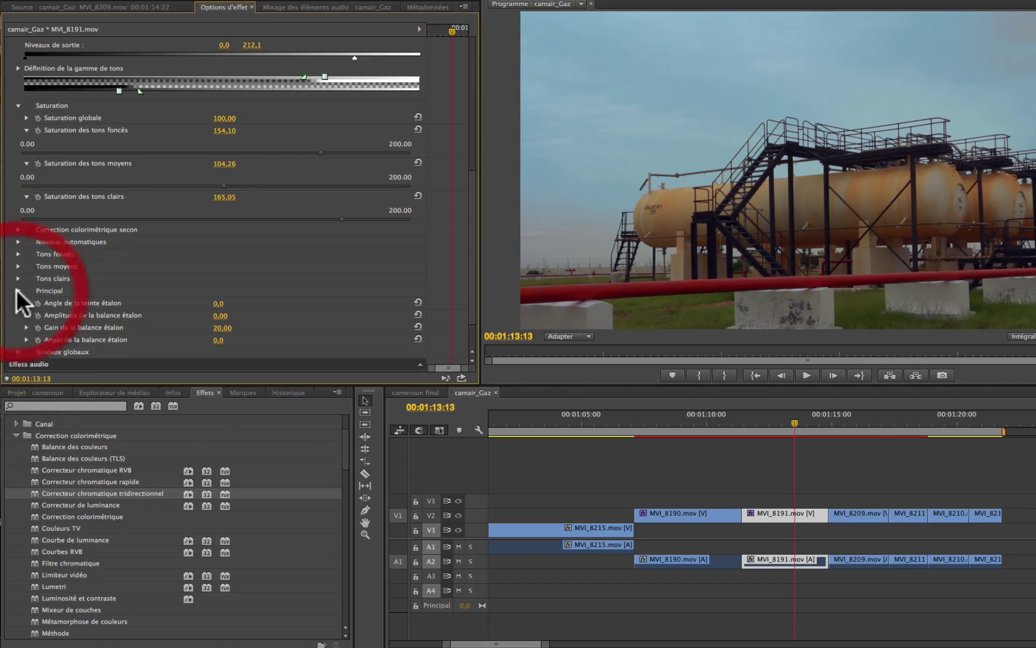
pyautogui.scroll(-2, 83, 320)
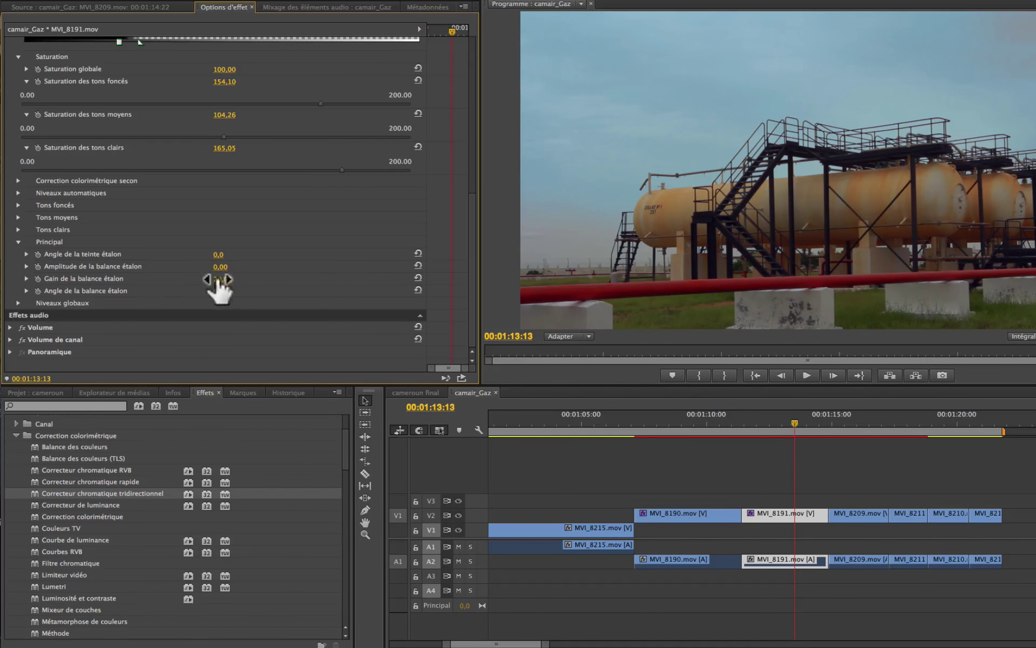
pyautogui.moveTo(217, 288); pyautogui.dragTo(162, 292)
# Set the global white input level (Niveau d'entrée blanc global) to 244,00
pyautogui.click(18, 303)
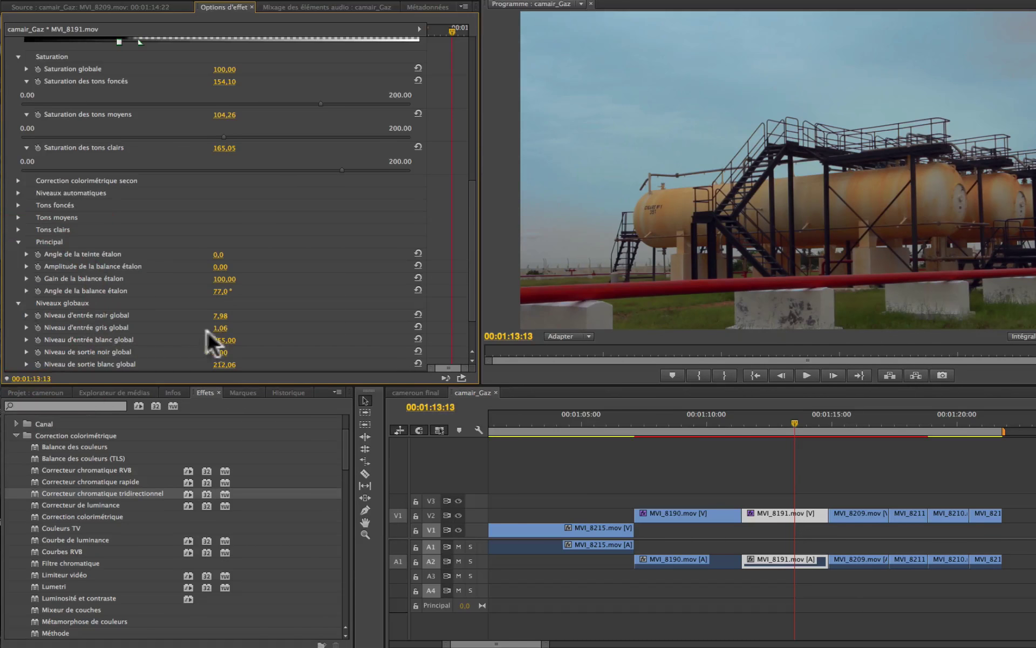
pyautogui.moveTo(227, 346)
pyautogui.mouseDown()
pyautogui.moveTo(189, 342)
pyautogui.moveTo(219, 342)
pyautogui.mouseUp()
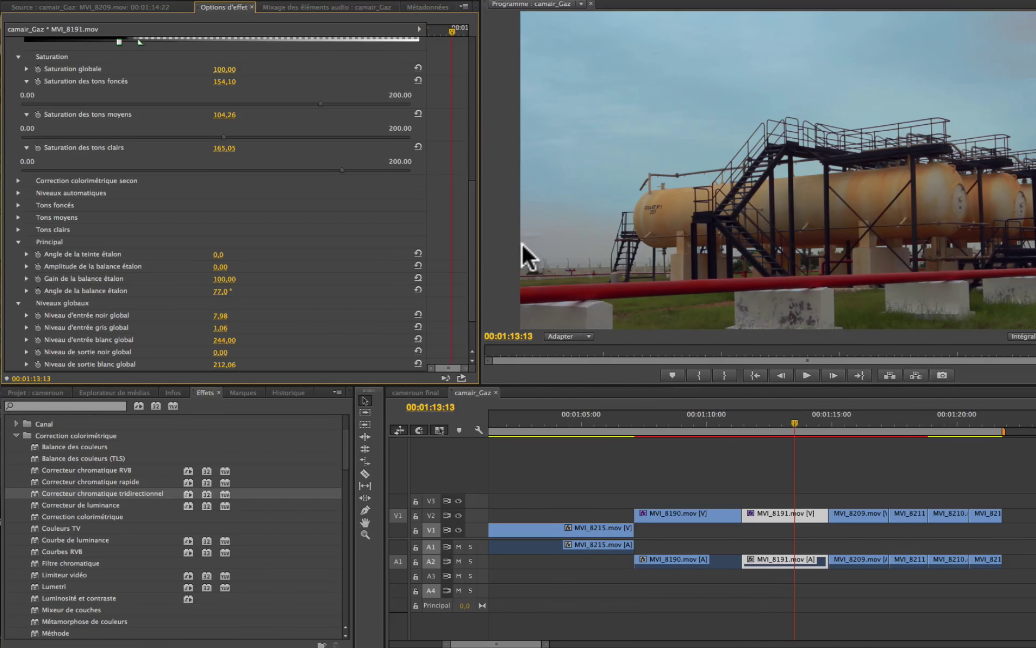
pyautogui.scroll(5, 278, 265)
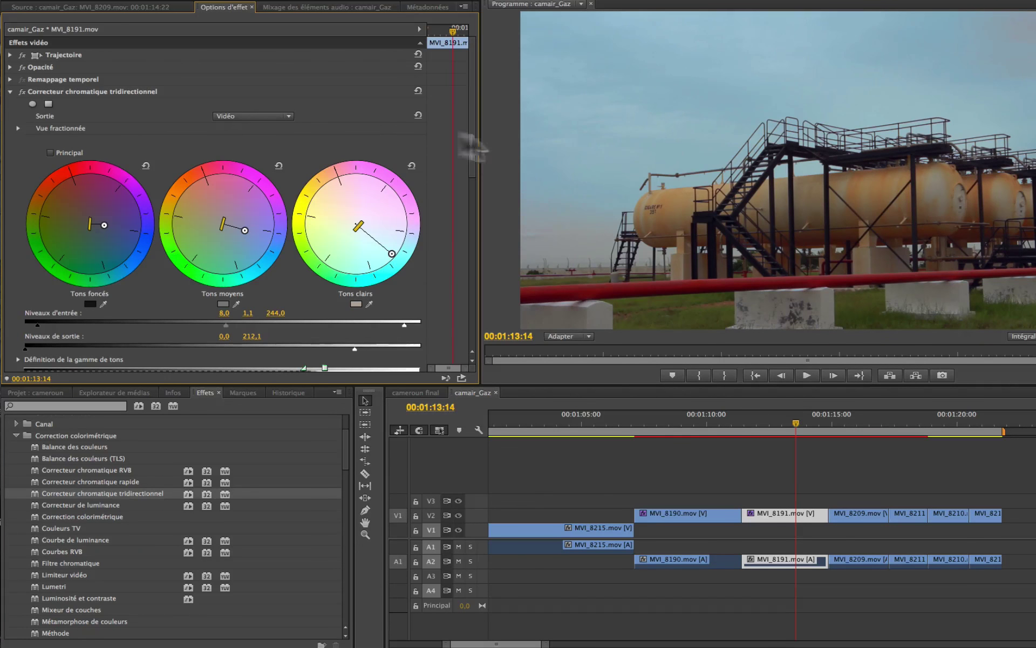
# Show the split view (Vue fractionnée) of the three-way corrector and set its split percentage to 63,00 %
pyautogui.click(18, 128)
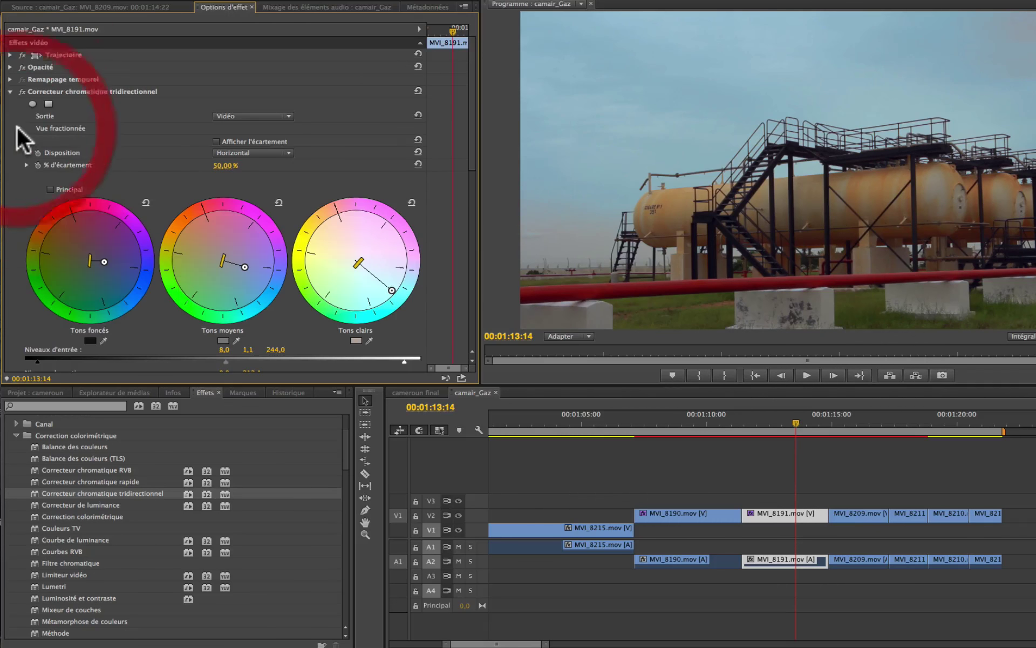
pyautogui.click(216, 142)
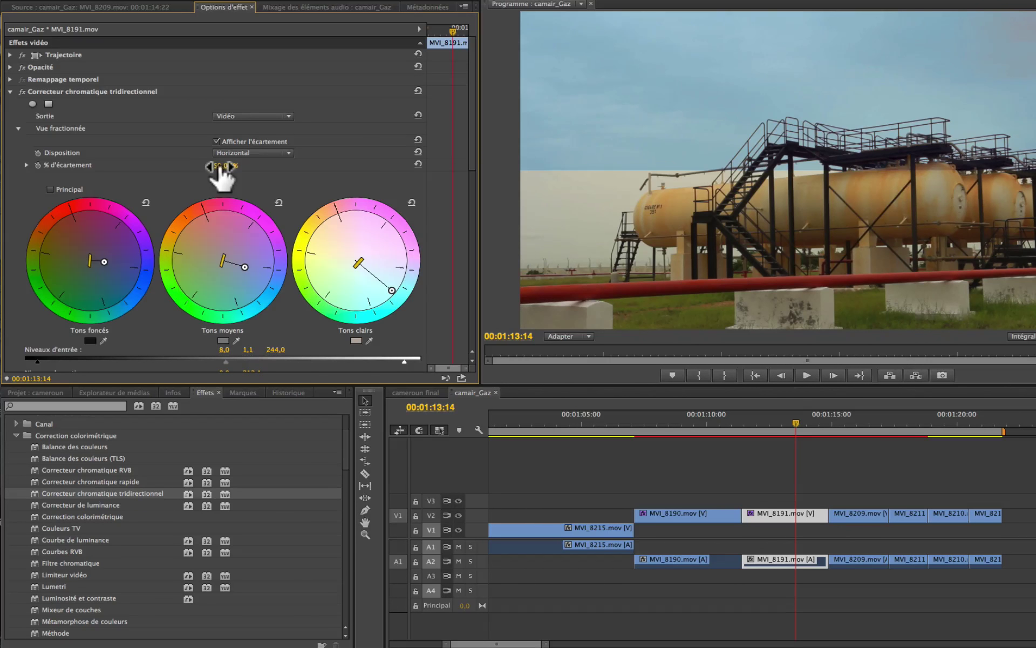
pyautogui.moveTo(224, 165)
pyautogui.mouseDown()
pyautogui.moveTo(237, 165)
pyautogui.moveTo(218, 165)
pyautogui.moveTo(228, 165)
pyautogui.mouseUp()
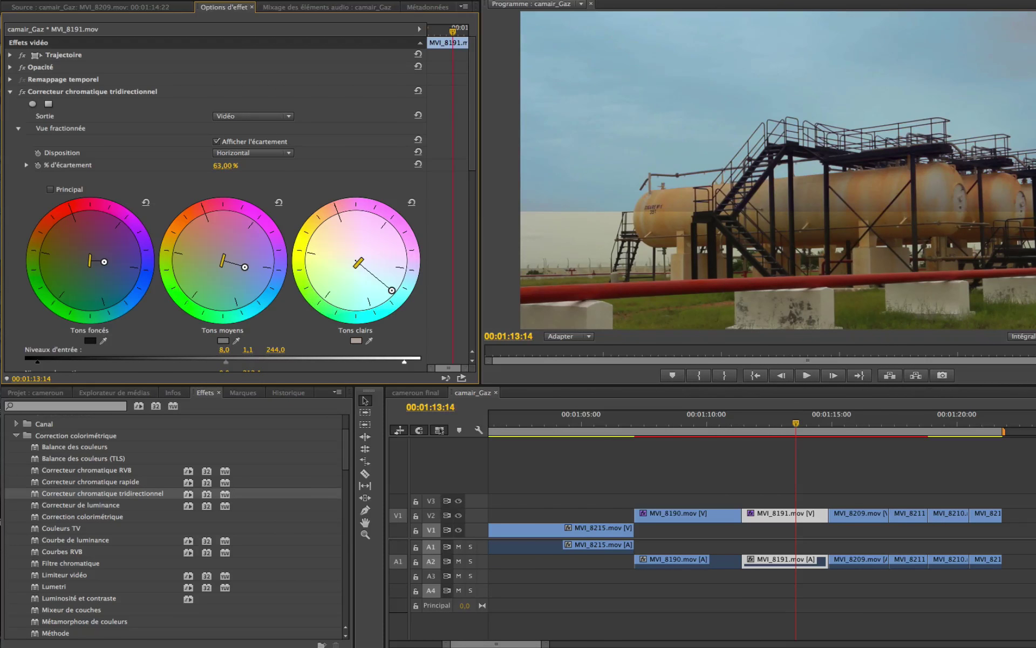
# Change the split view layout (Disposition) to Vertical and set the split percentage to 48,00 %
pyautogui.click(287, 153)
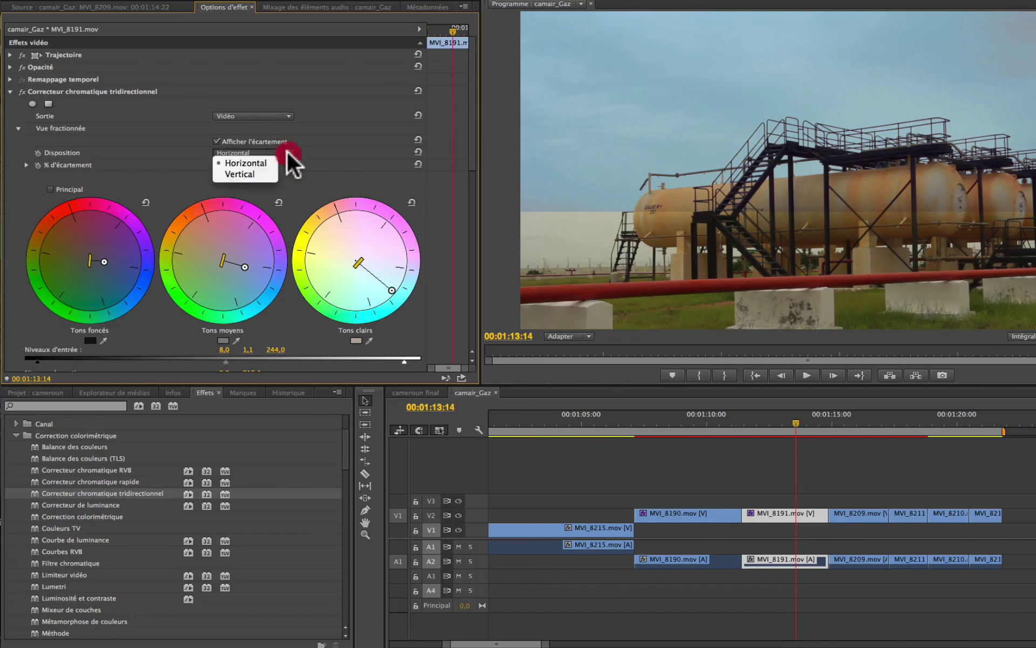
pyautogui.click(270, 175)
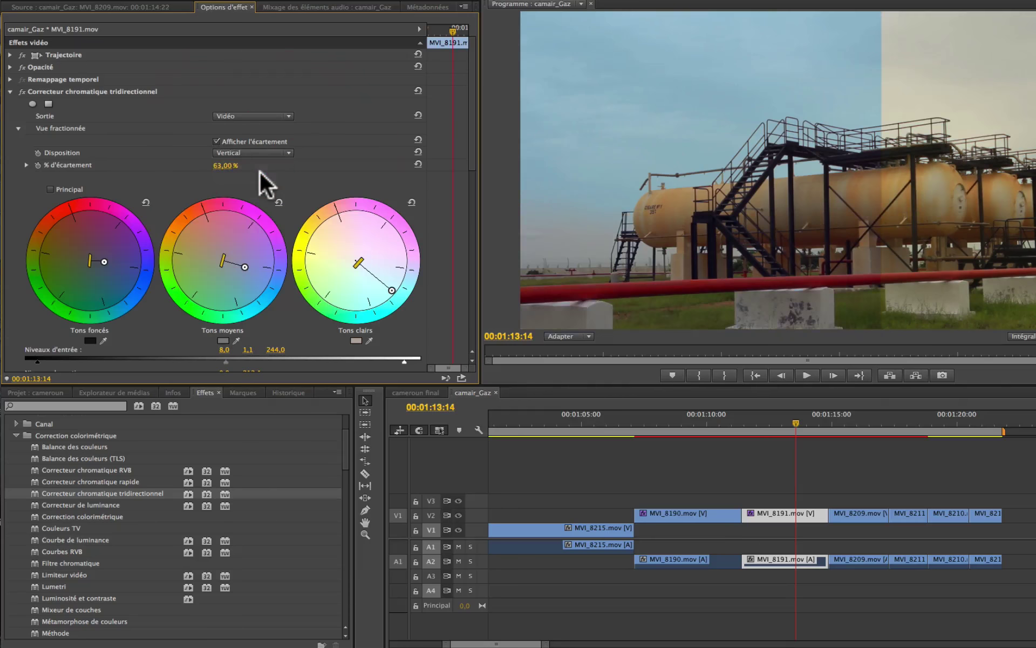
pyautogui.moveTo(224, 165)
pyautogui.mouseDown()
pyautogui.moveTo(199, 165)
pyautogui.moveTo(240, 165)
pyautogui.moveTo(216, 165)
pyautogui.mouseUp()
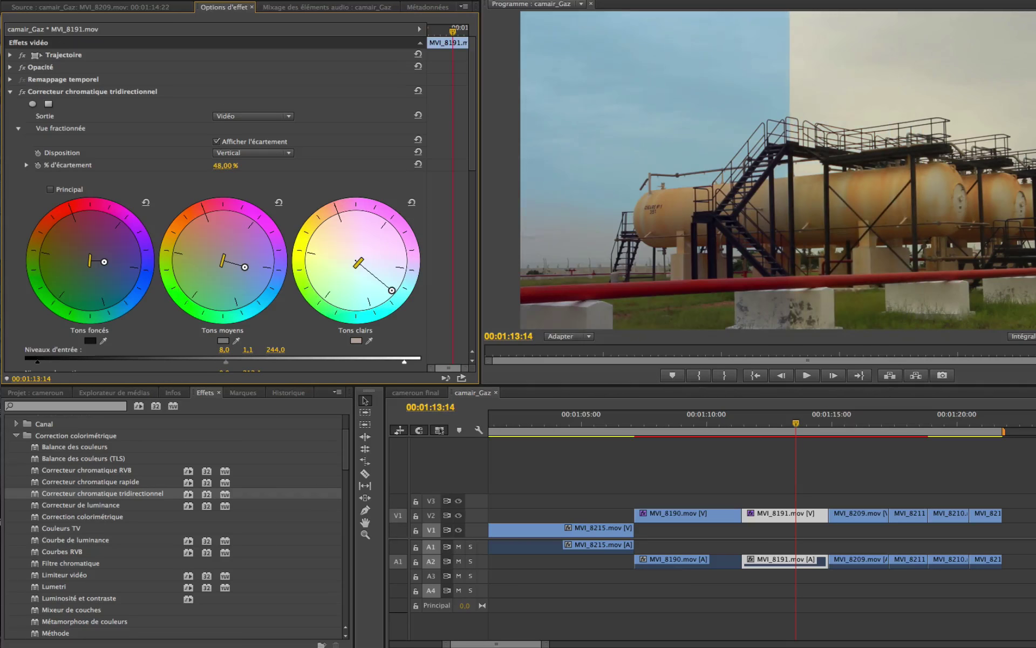
# Compare the original and corrected image by switching the corrector off and on, and the split display off and on
pyautogui.click(23, 92)
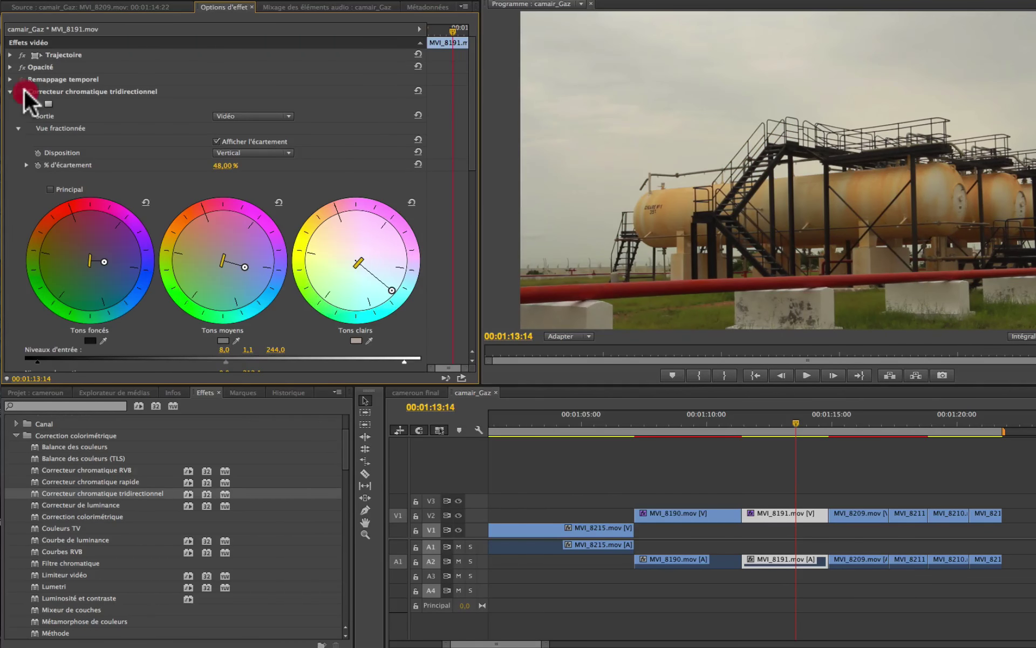
pyautogui.click(23, 91)
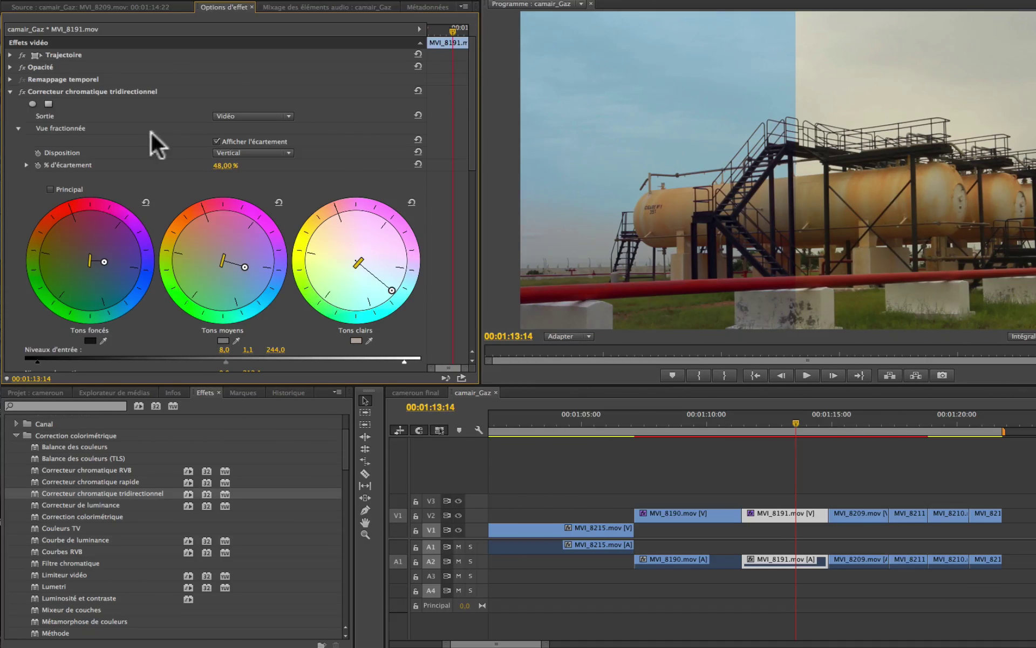
pyautogui.click(216, 141)
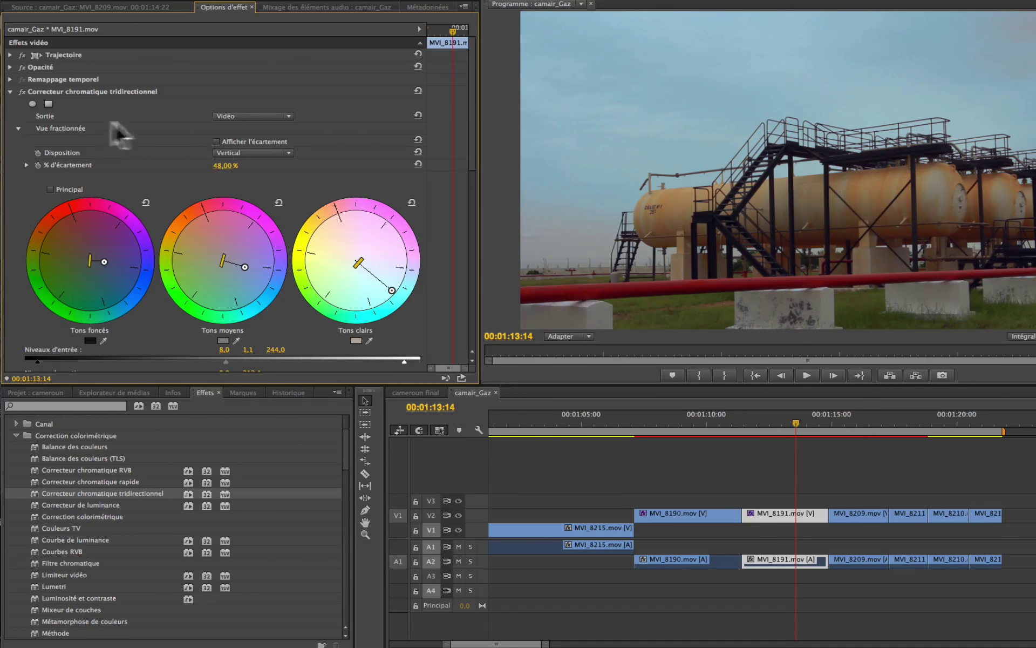
pyautogui.click(217, 141)
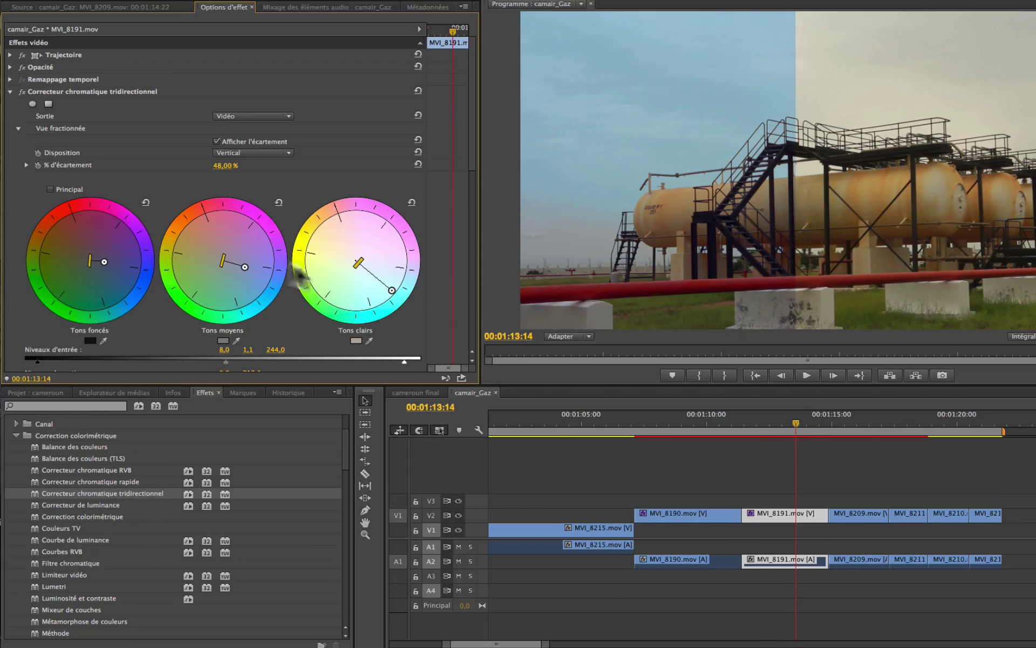
# Shift the highlights balance (Tons clairs) slightly further toward blue, and hide the split view to compare the full image with and without the corrector
pyautogui.moveTo(391, 287)
pyautogui.mouseDown()
pyautogui.moveTo(350, 245)
pyautogui.moveTo(280, 209)
pyautogui.moveTo(401, 290)
pyautogui.mouseUp()
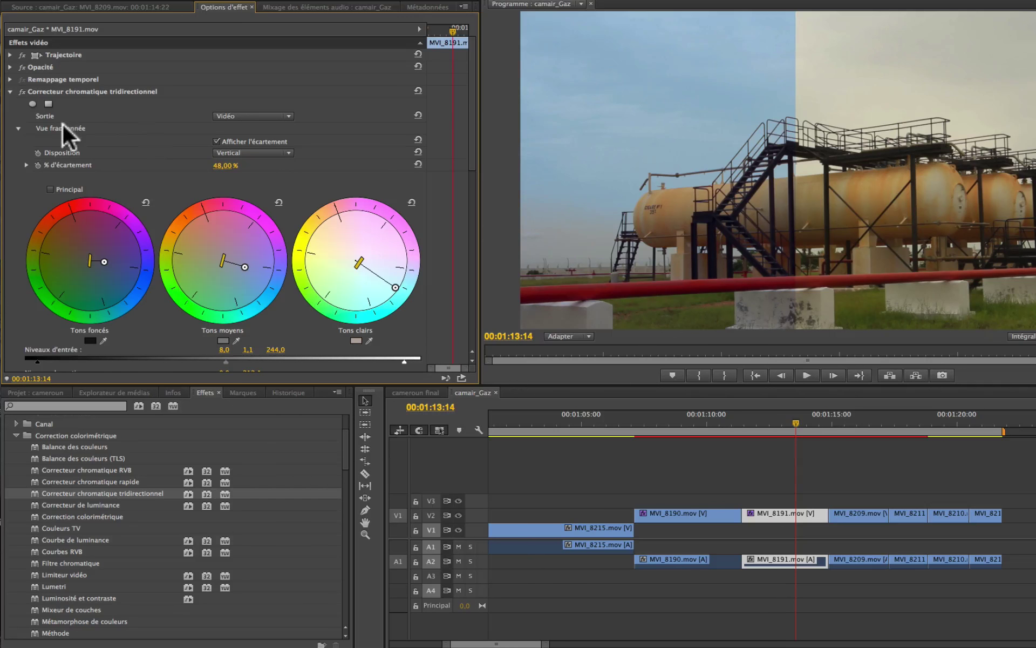
pyautogui.click(214, 141)
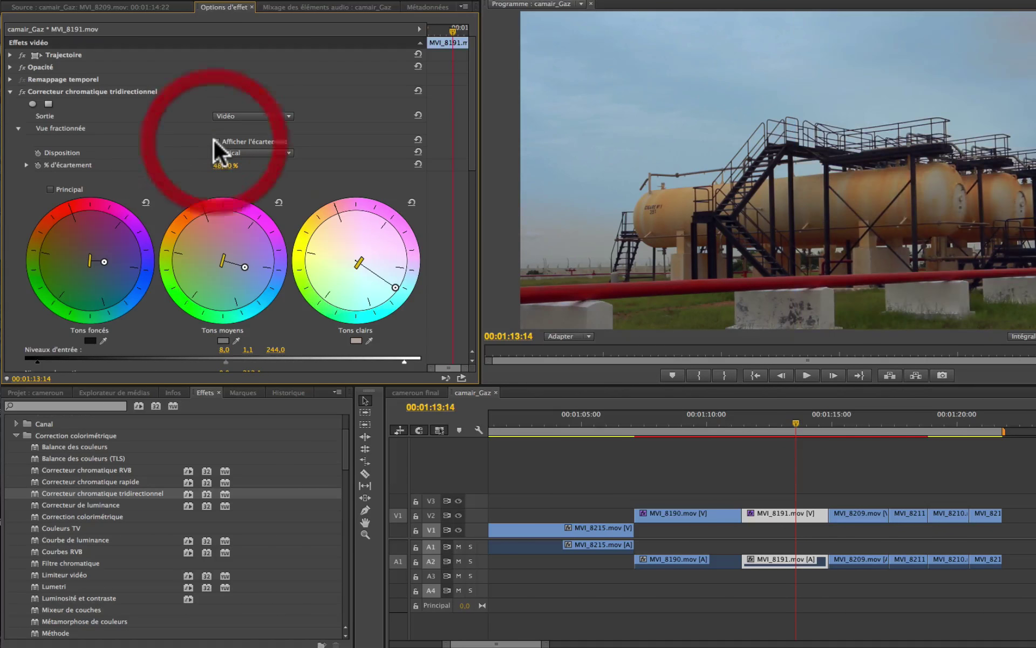
pyautogui.click(20, 87)
pyautogui.click(20, 88)
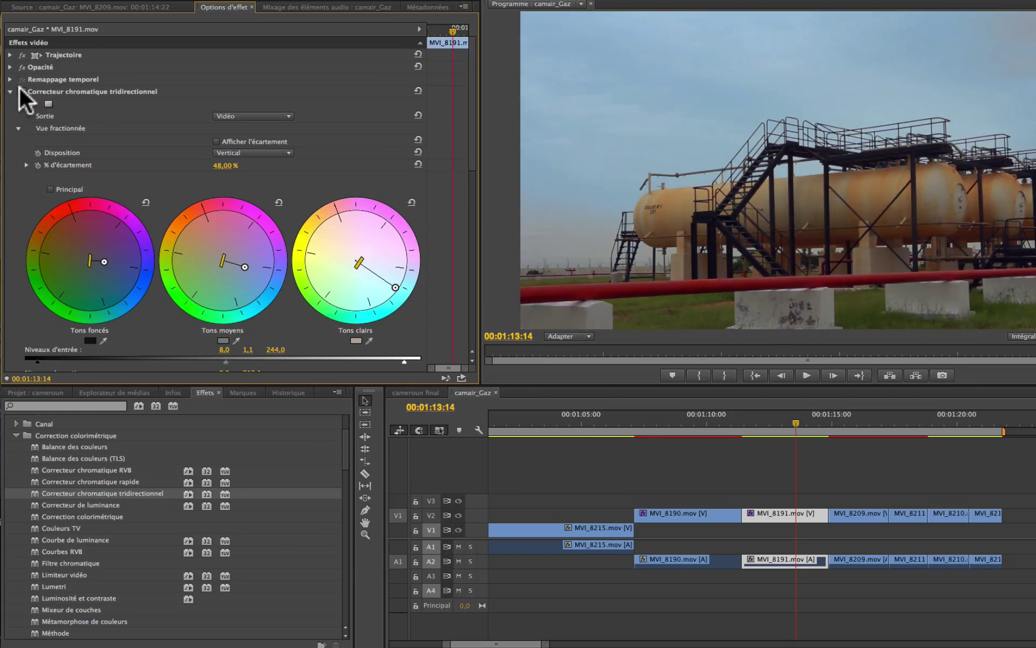